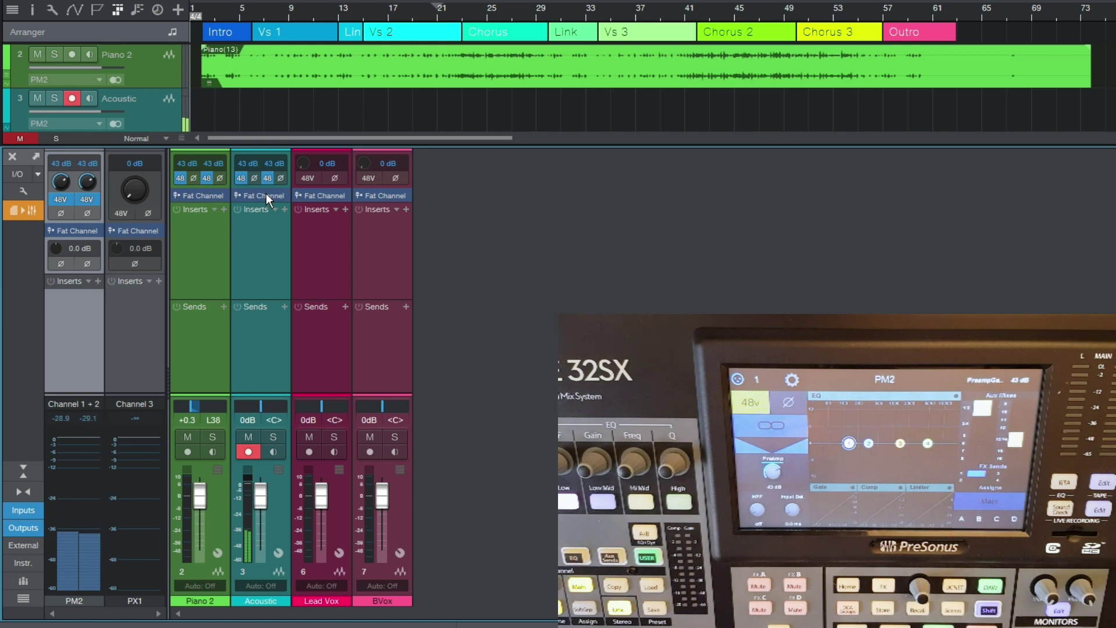
Step: In channel 1's Fat Channel EQ, boost 4.03 kHz by 3.82 dB and cut 320 Hz by 1.86 dB
click(266, 195)
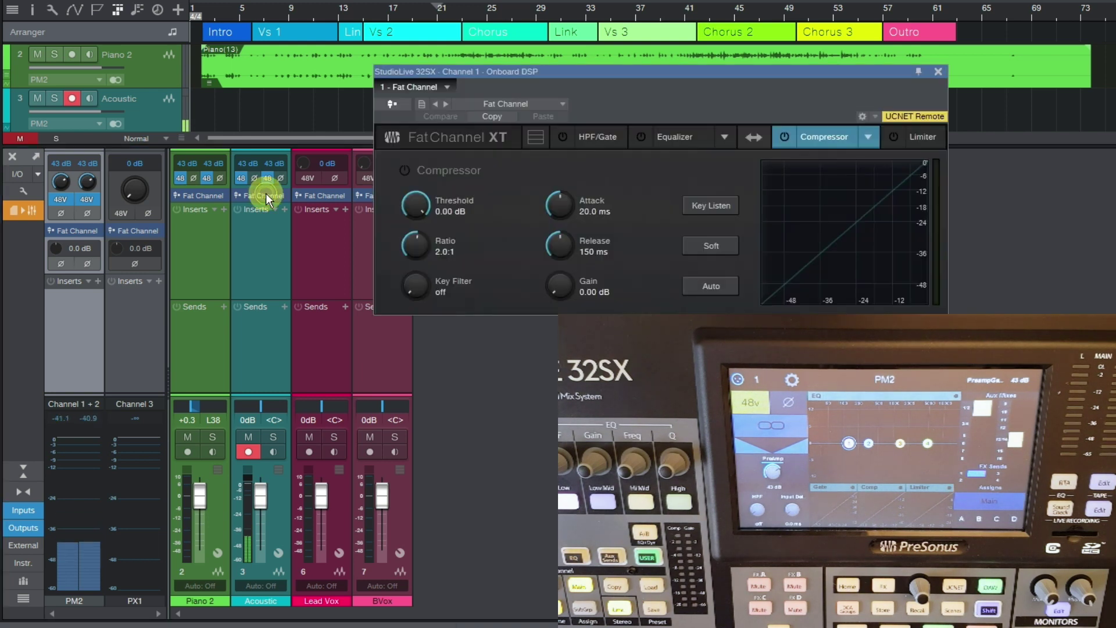
click(674, 138)
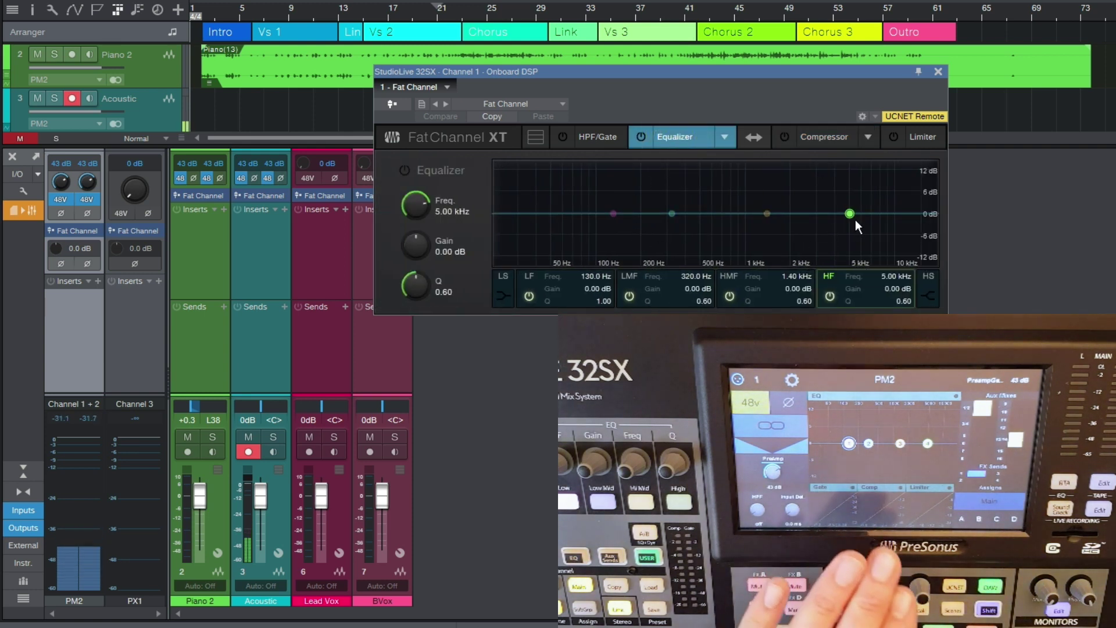
mouse_move(849, 214)
mouse_down()
mouse_move(791, 185)
mouse_move(802, 224)
mouse_move(835, 199)
mouse_move(831, 229)
mouse_move(835, 199)
mouse_up()
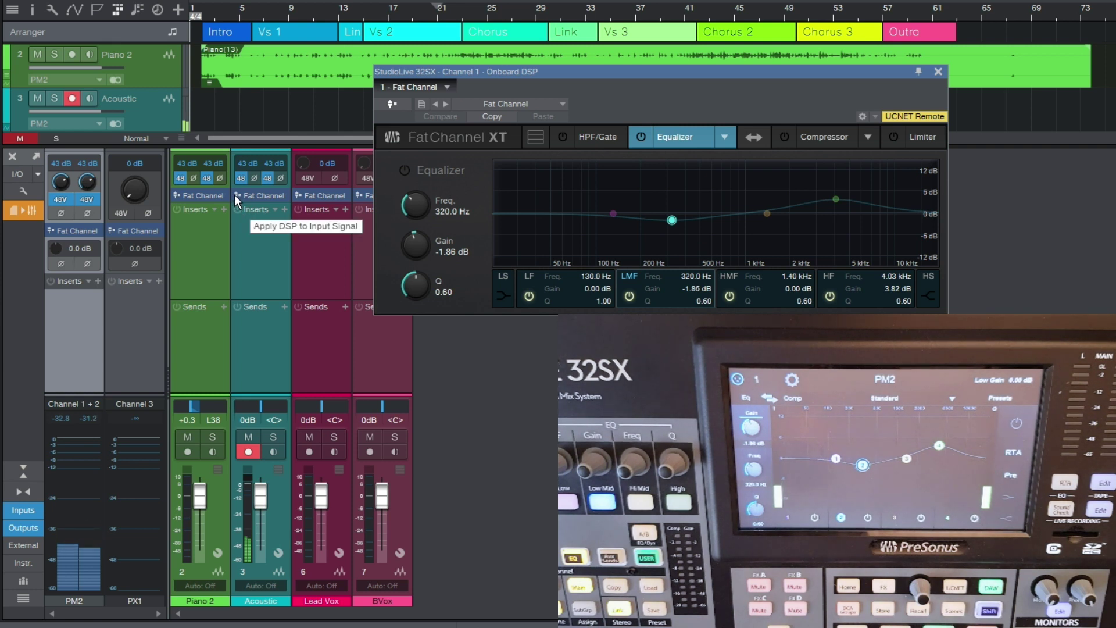
Step: Enable Apply DSP to Input Signal on the Acoustic strip's Fat Channel
click(236, 195)
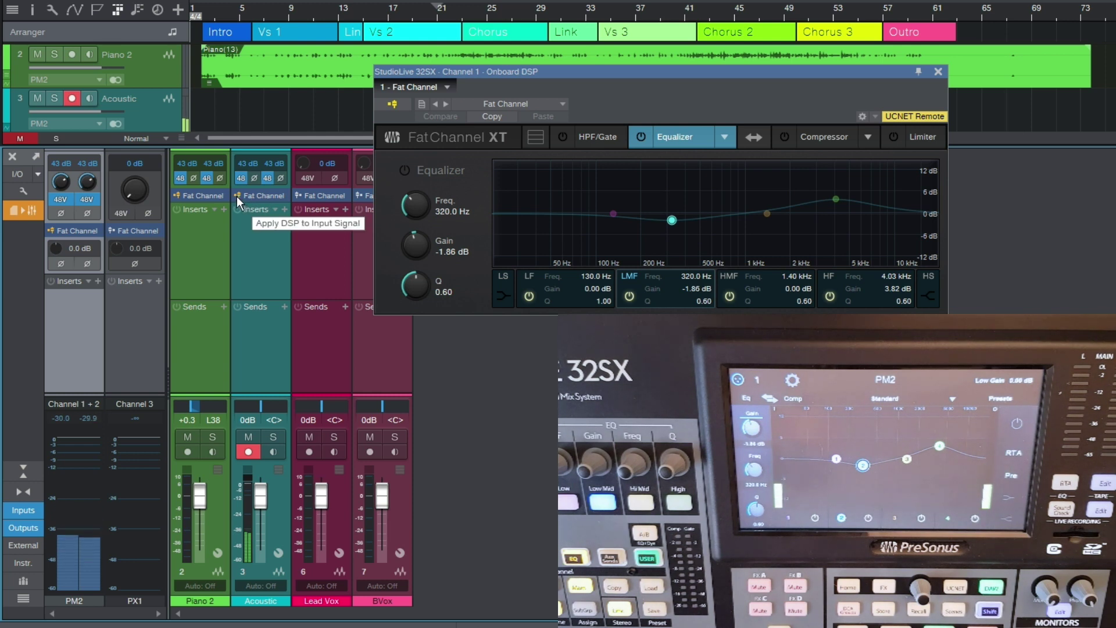
Step: Turn off input DSP and move the Fat Channel into the Acoustic channel's inserts
click(236, 196)
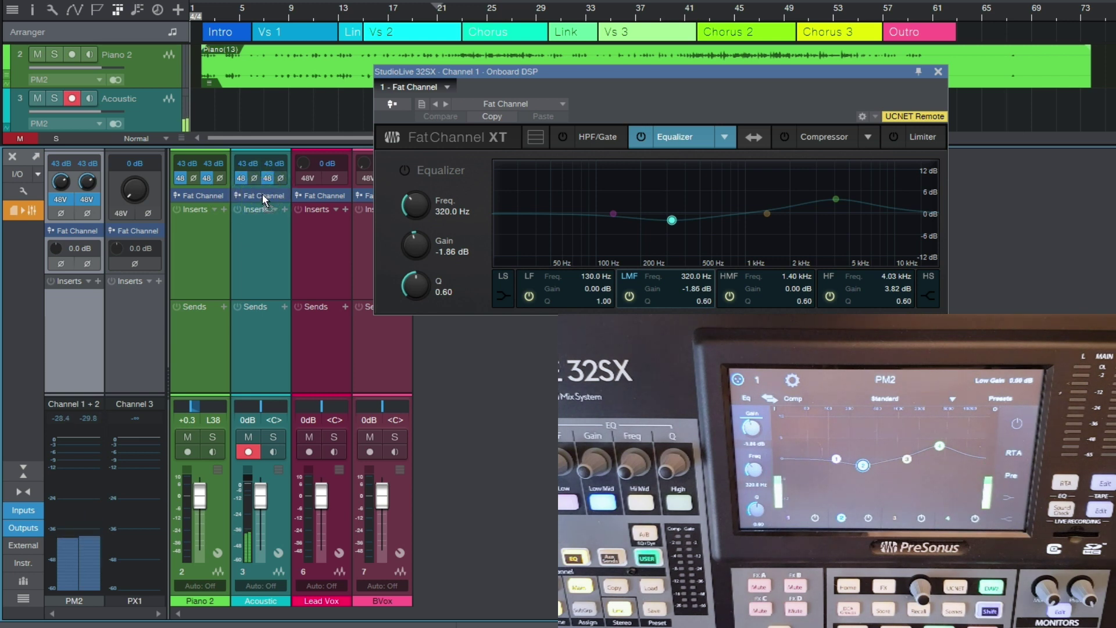
drag(262, 196, 273, 226)
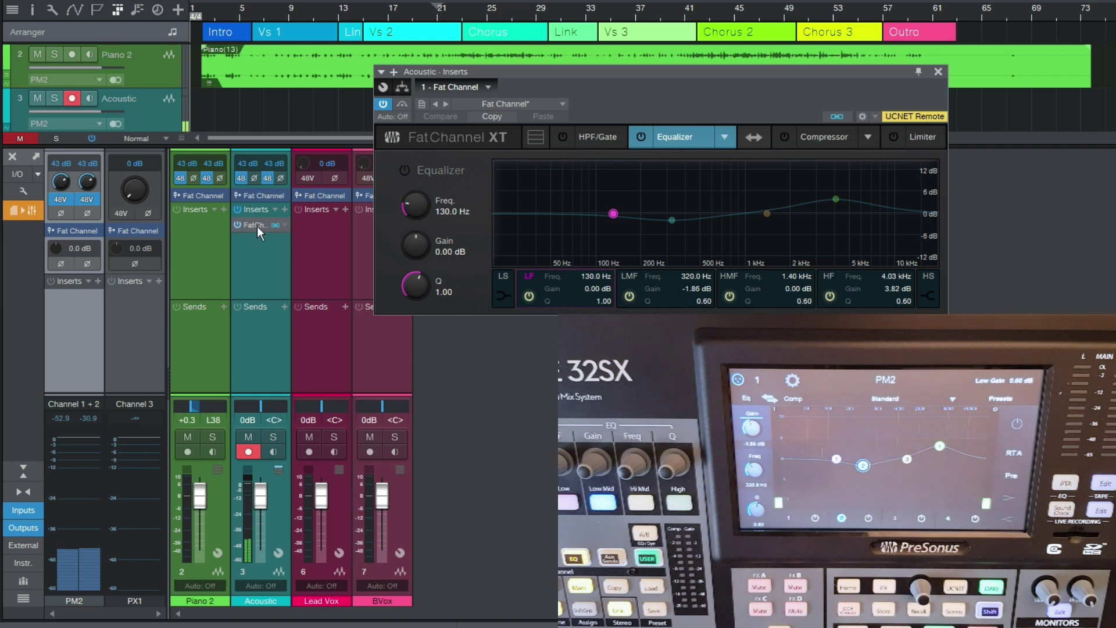
Step: In the Acoustic Fat Channel insert, shift the low-mid EQ band to 355.7 Hz
click(252, 224)
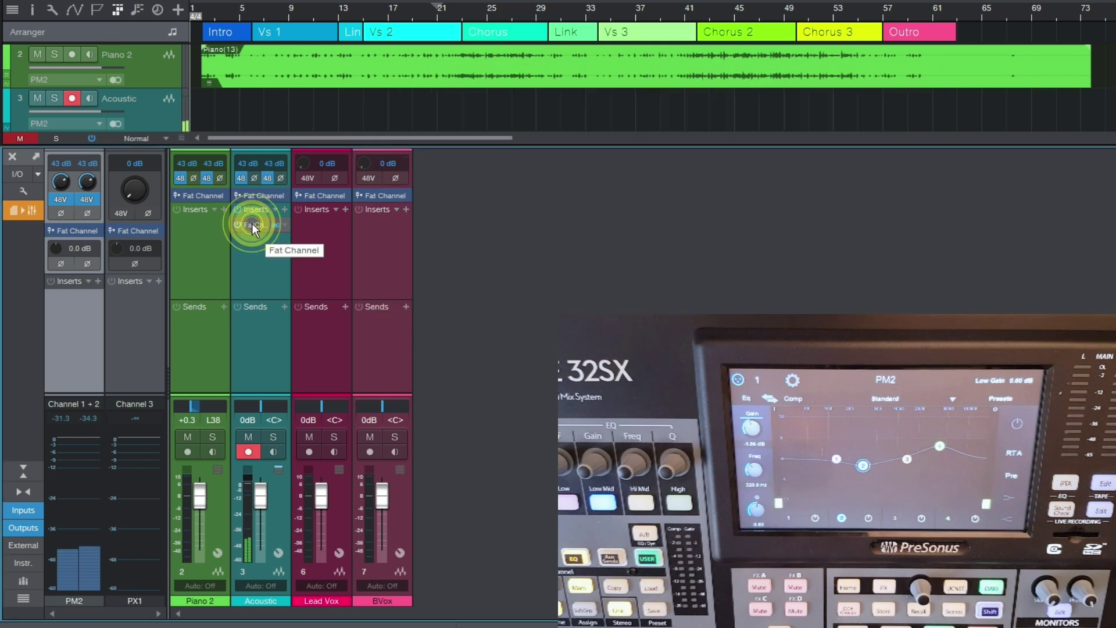
click(252, 223)
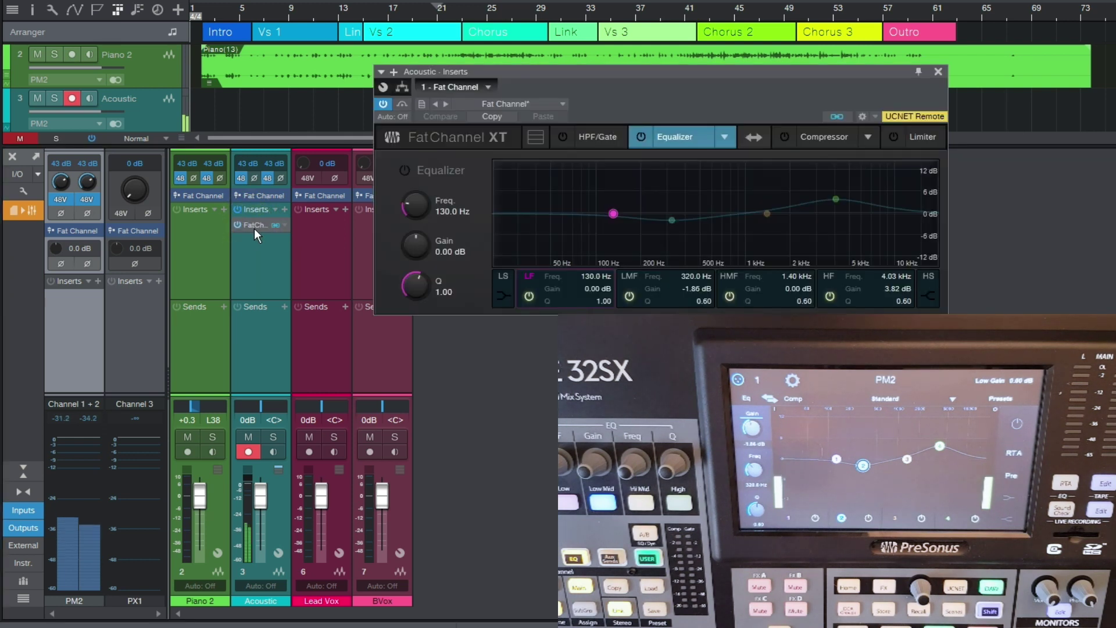
drag(671, 221, 590, 219)
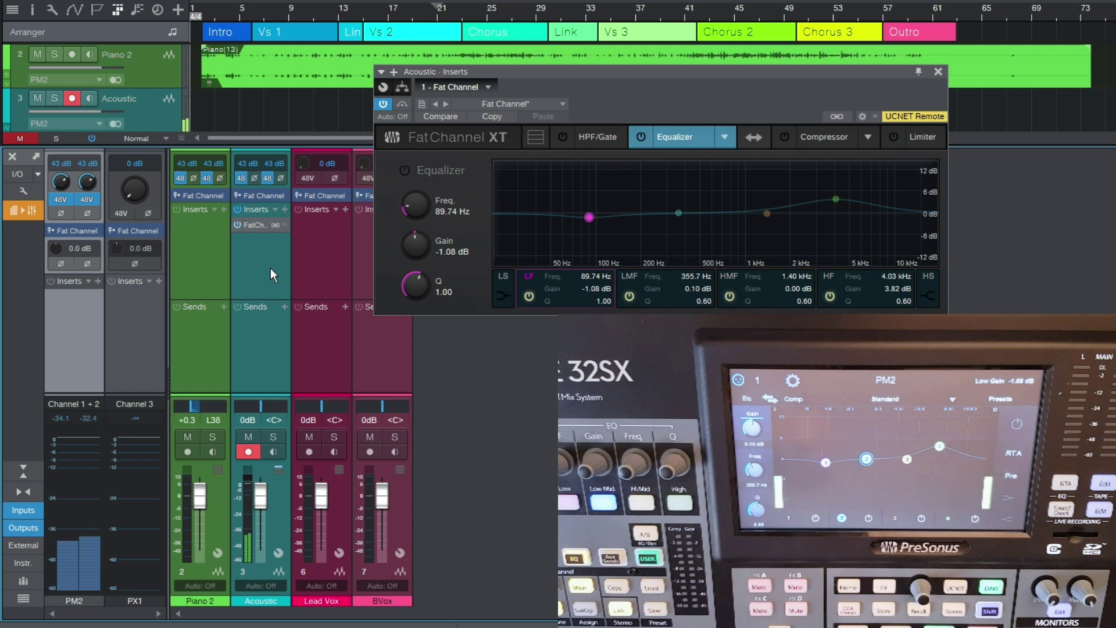
Step: Link the Acoustic Fat Channel insert to the StudioLive console's DSP
click(275, 225)
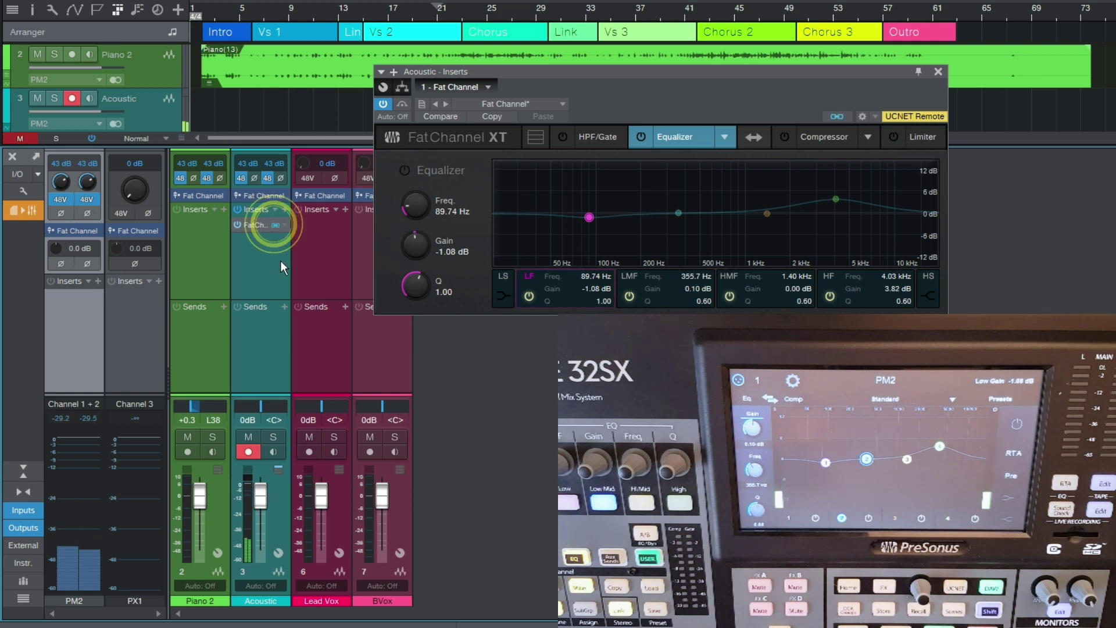
click(254, 224)
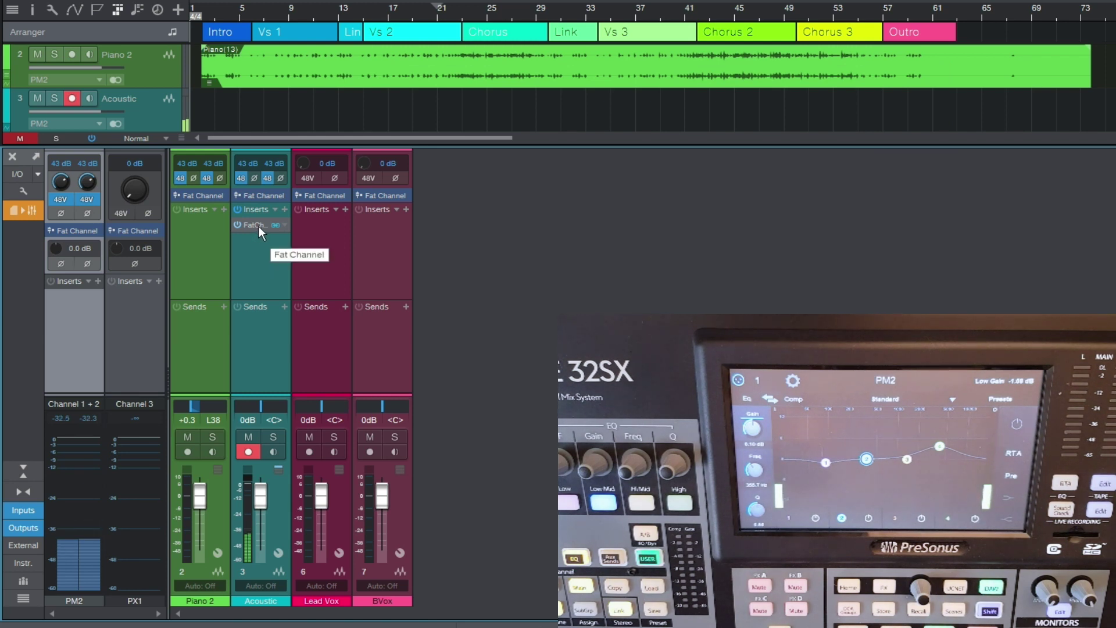
double_click(259, 226)
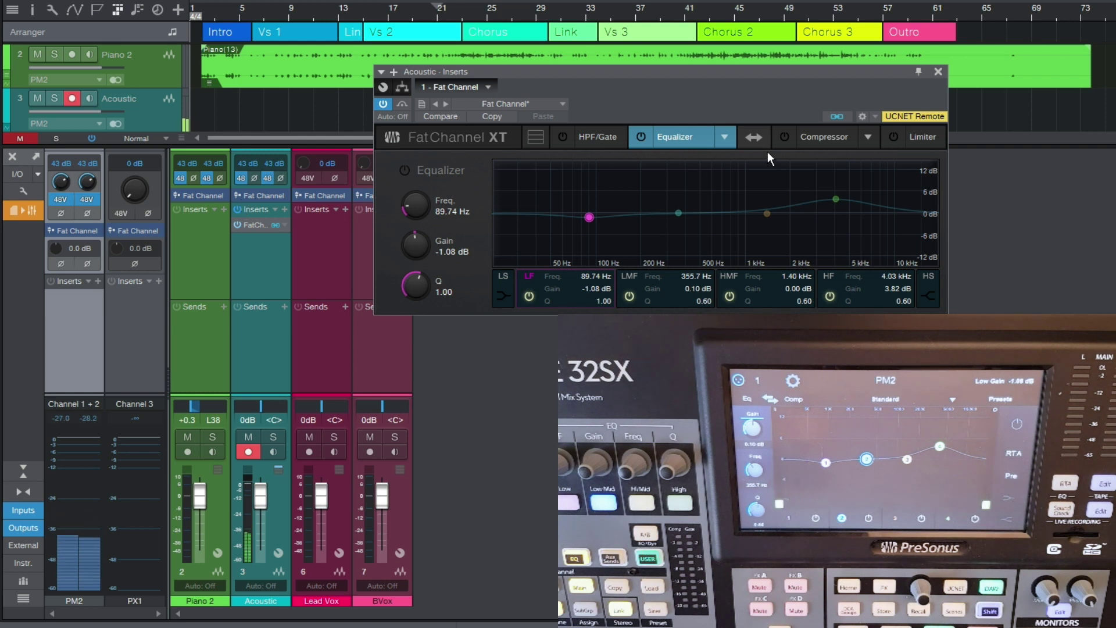
Step: Switch the Acoustic insert's equalizer model to Baxandall EQ
click(731, 144)
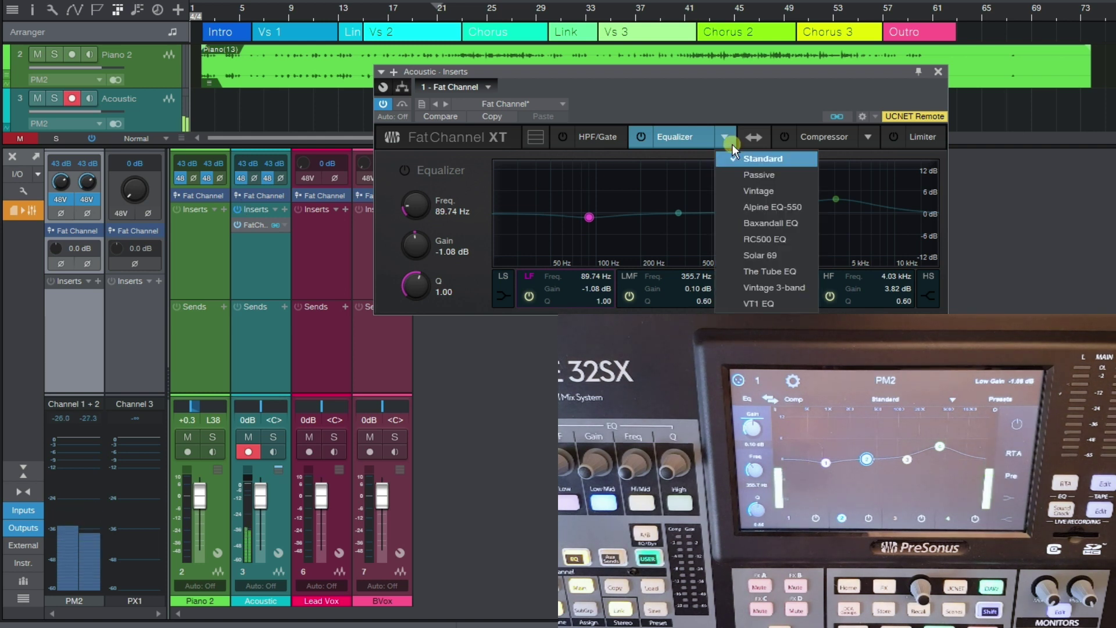
click(785, 226)
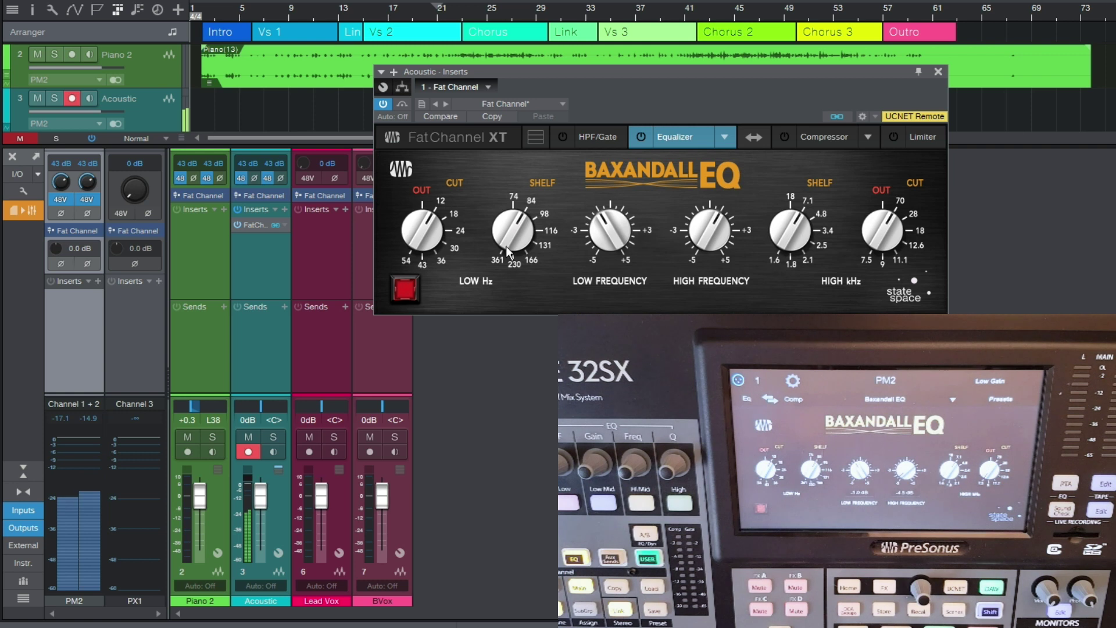
Step: Enable the Baxandall EQ, move the low shelf to 116 Hz, and boost the low and high bands
click(404, 288)
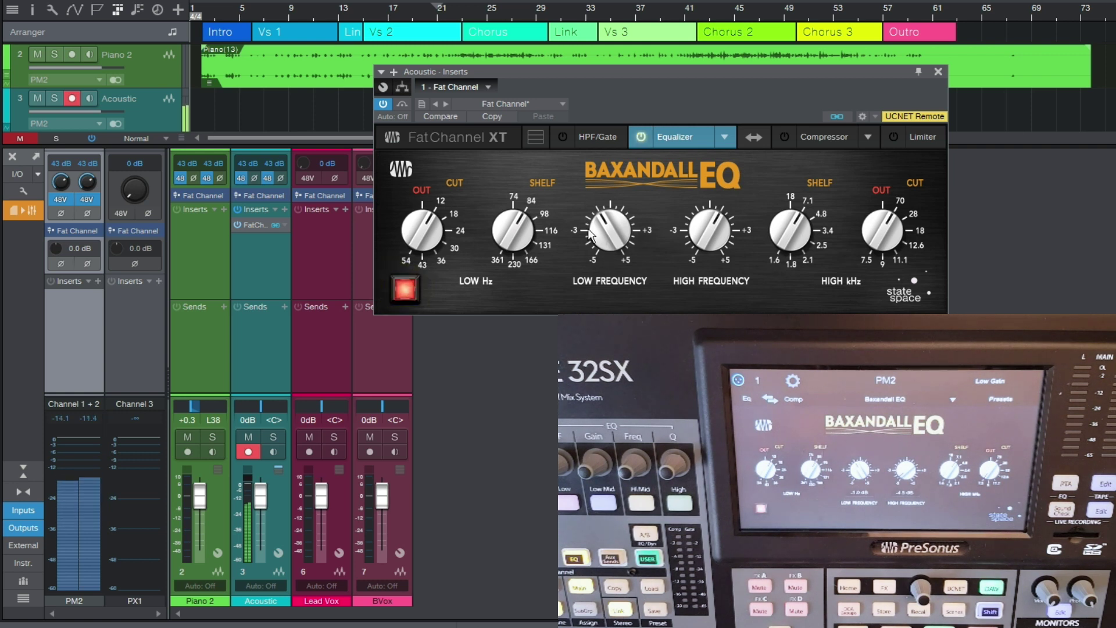
drag(510, 238, 508, 200)
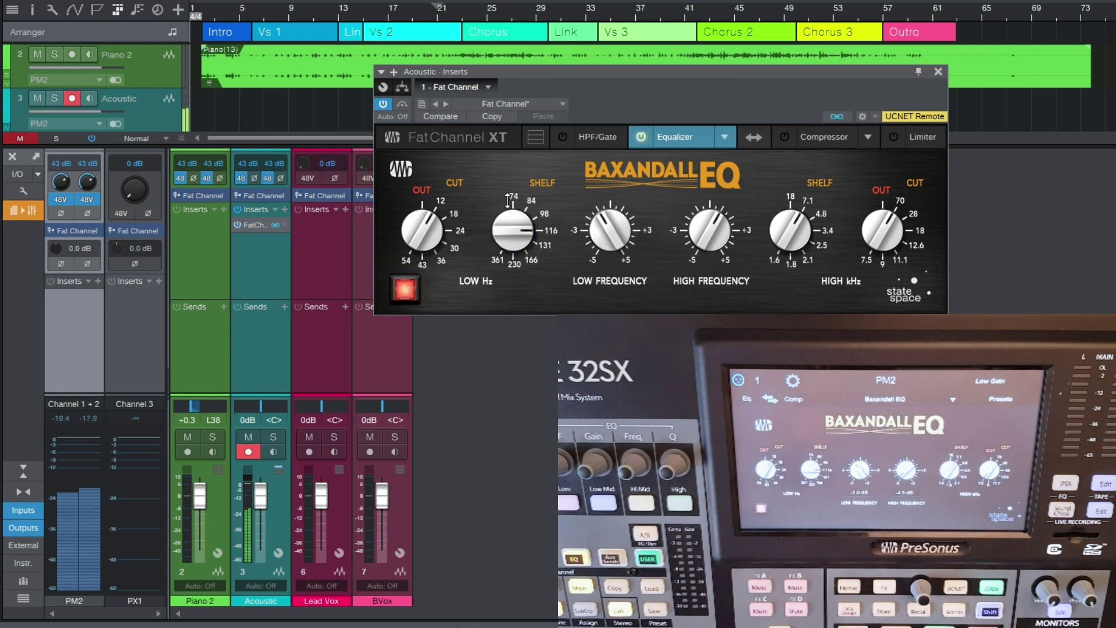
drag(605, 238, 593, 184)
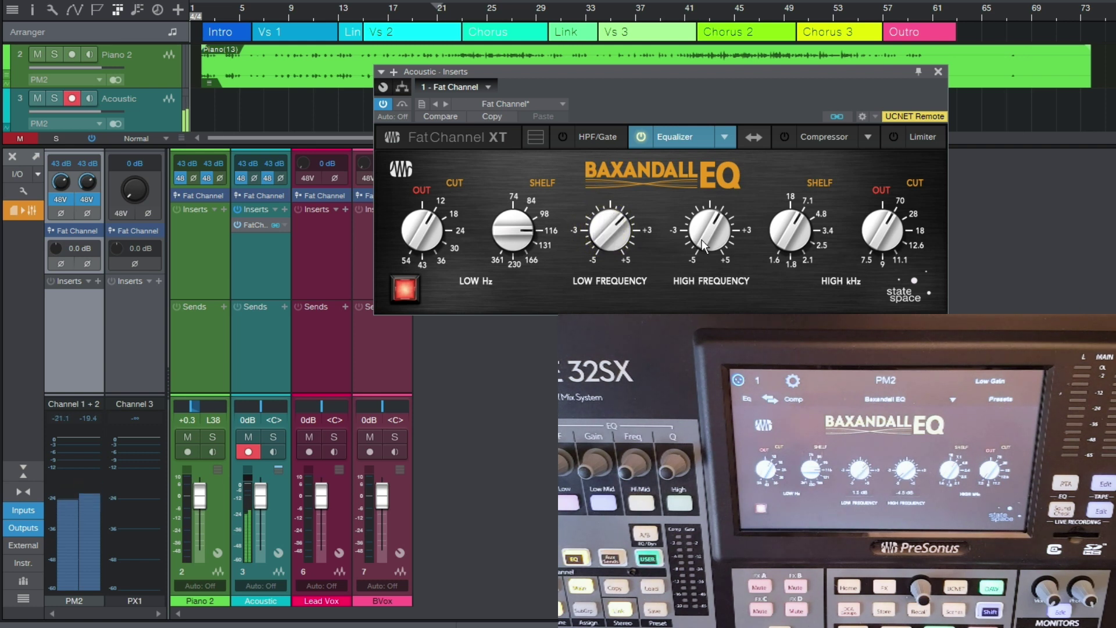
drag(702, 239, 700, 214)
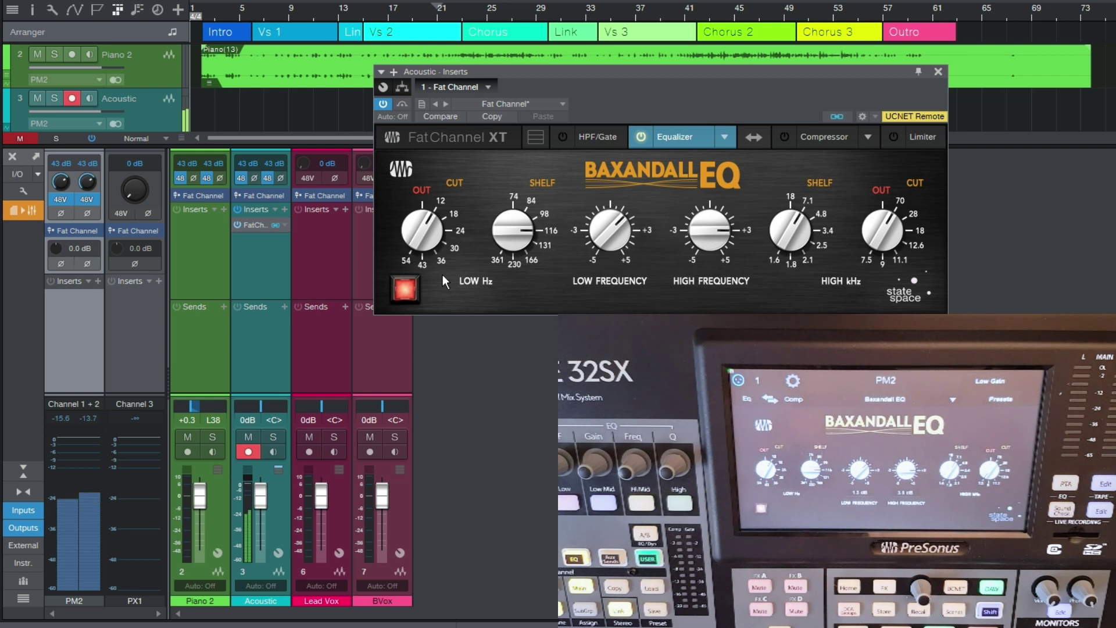
click(406, 289)
click(409, 288)
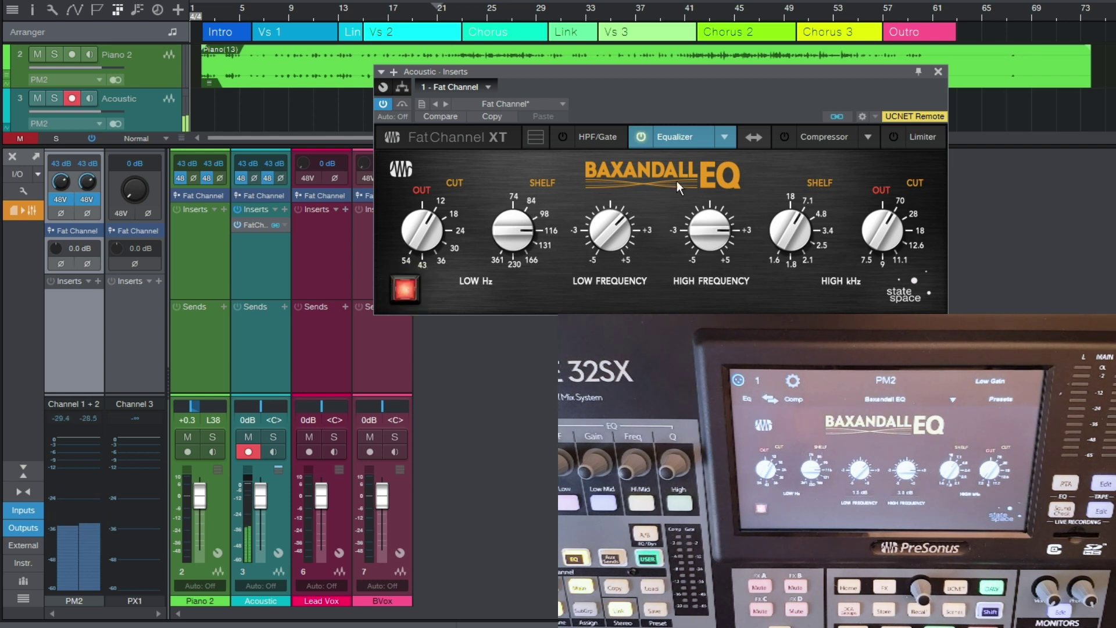
Step: Load an active Everest C100A compressor with adjusted attack and release, then view channel 1's onboard Fat Channel
click(873, 134)
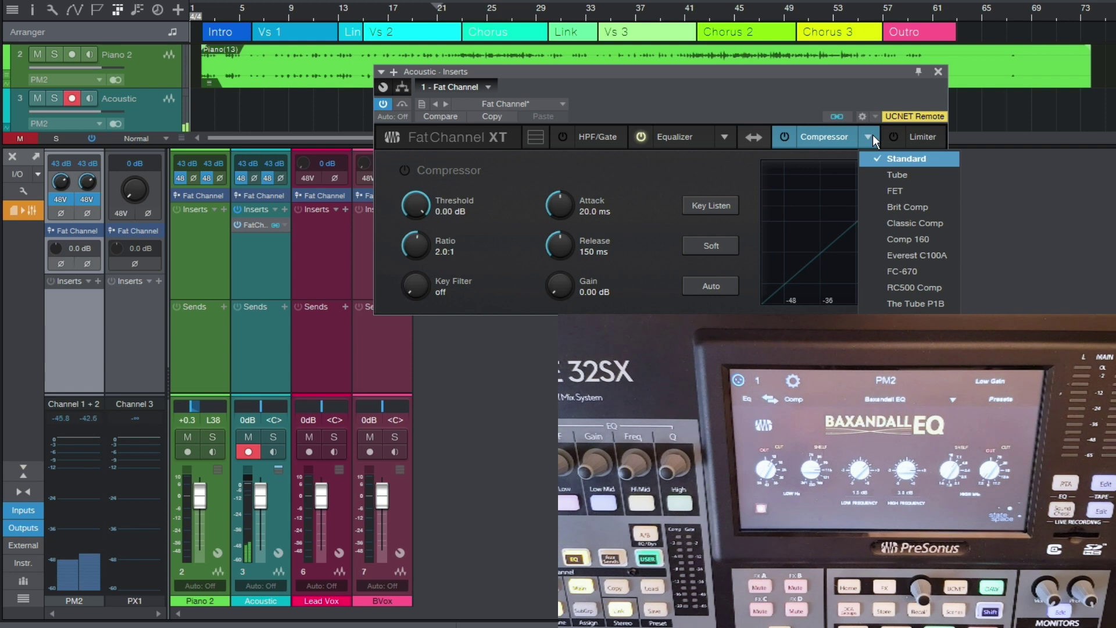
click(937, 255)
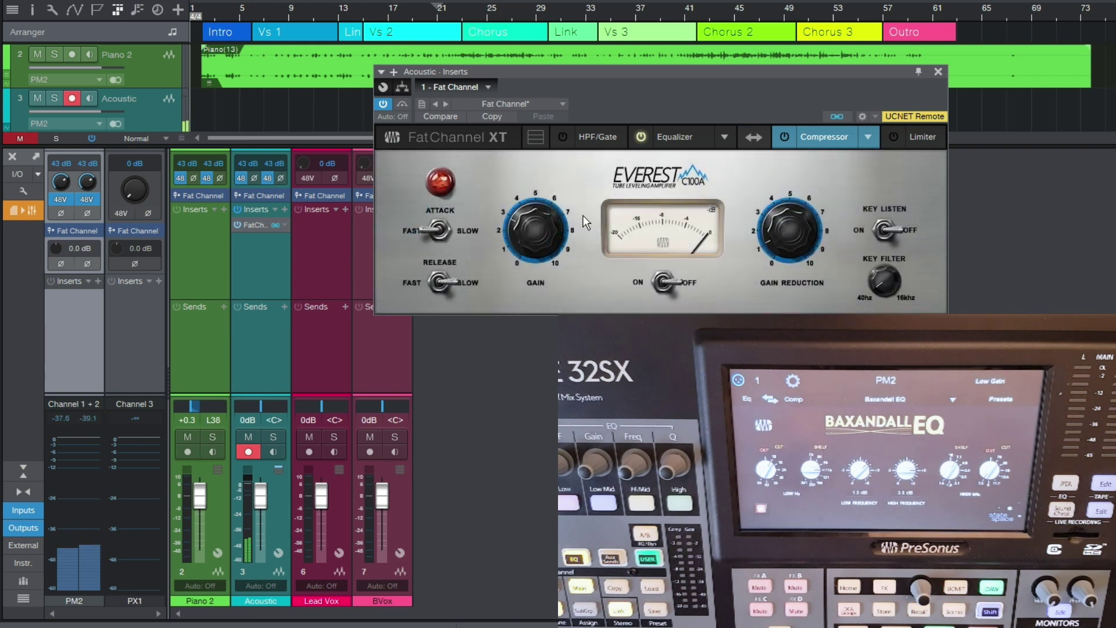
click(664, 285)
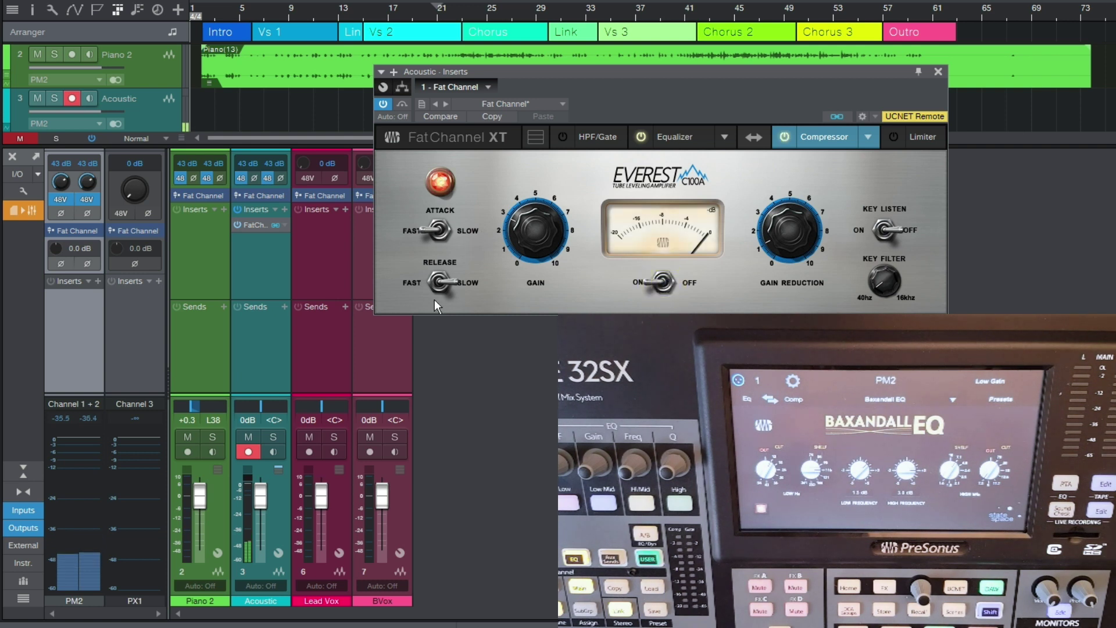
click(441, 283)
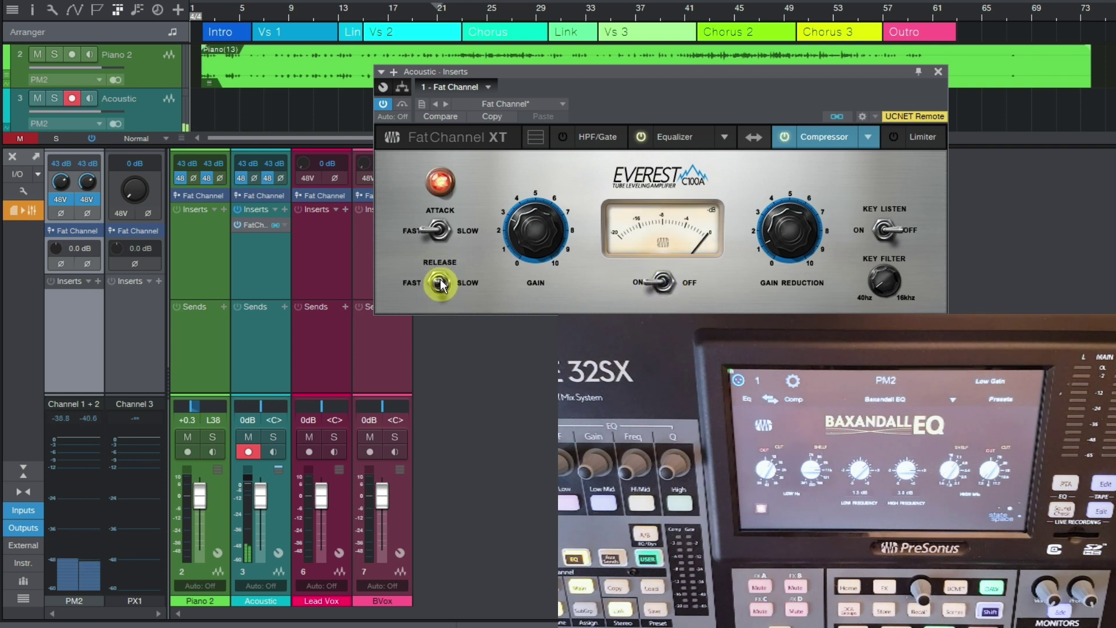
click(439, 231)
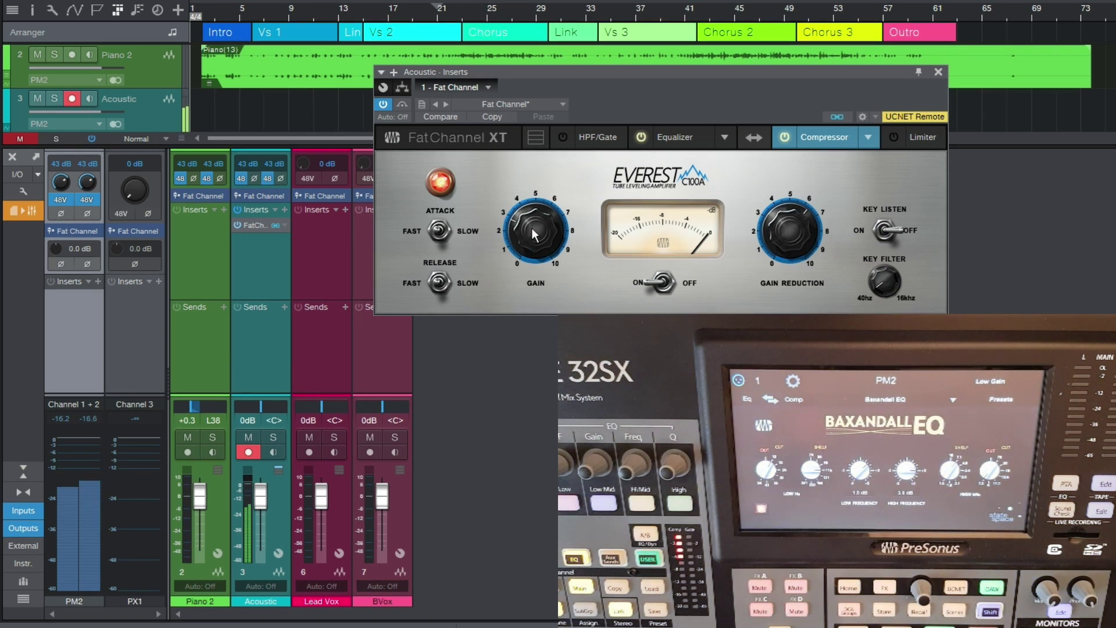
click(258, 196)
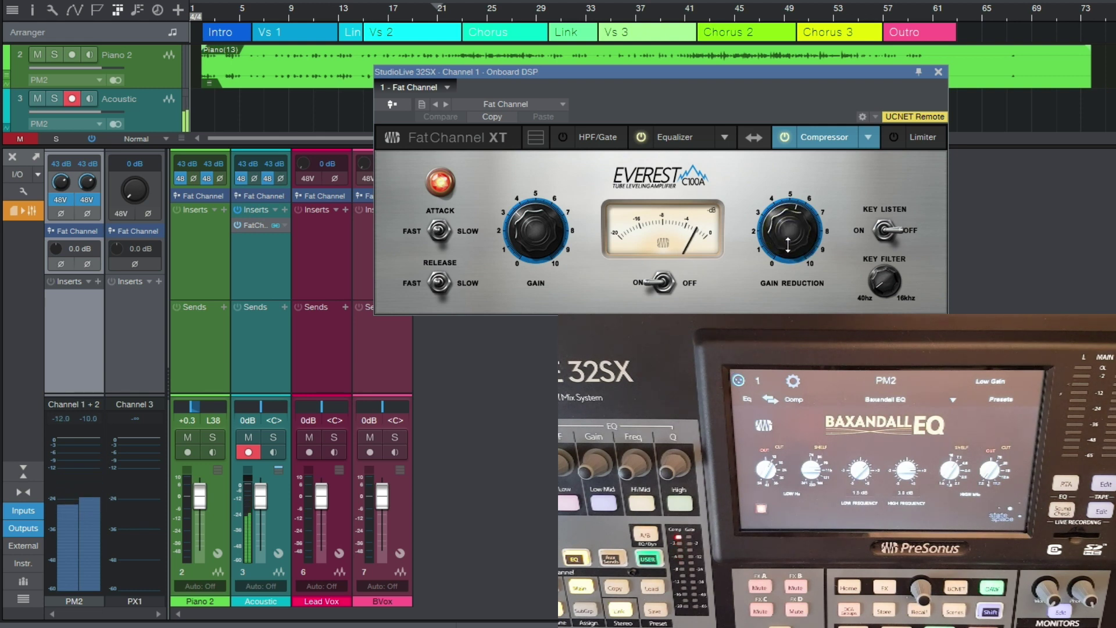
Step: Compare the Everest compressor off and on, then close the onboard Fat Channel window
click(667, 284)
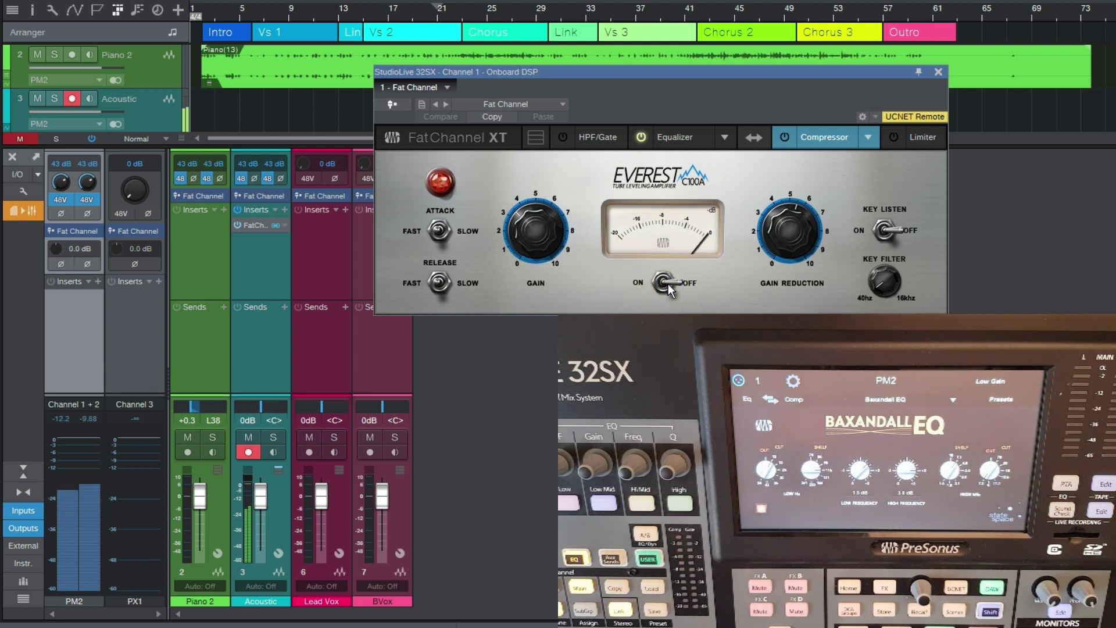
click(668, 284)
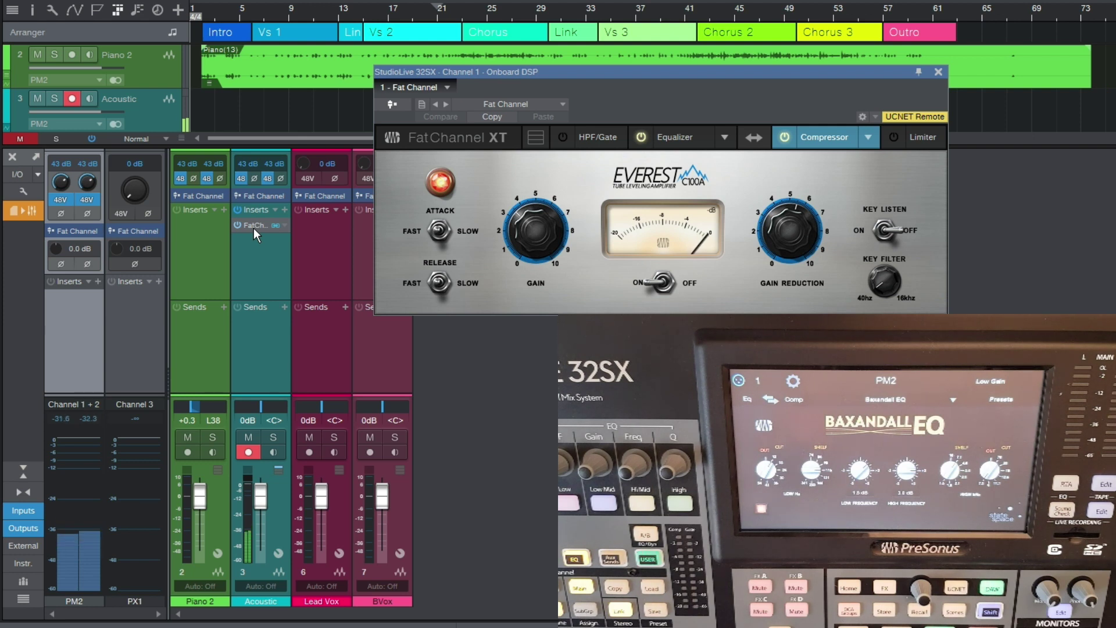
click(939, 72)
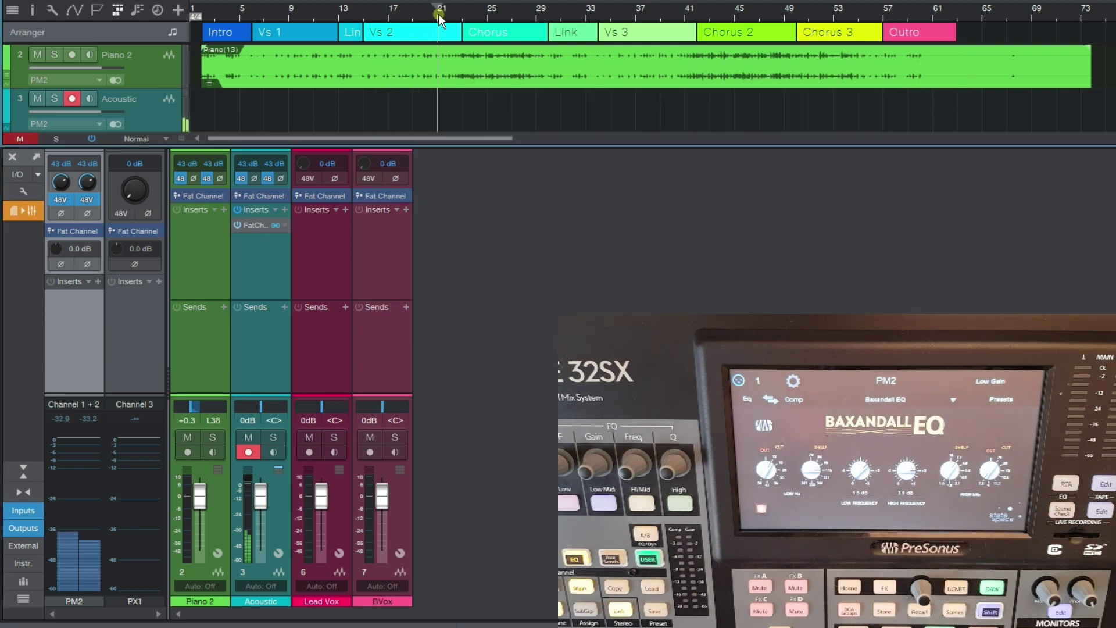
Step: Select the Acoustic track
click(118, 99)
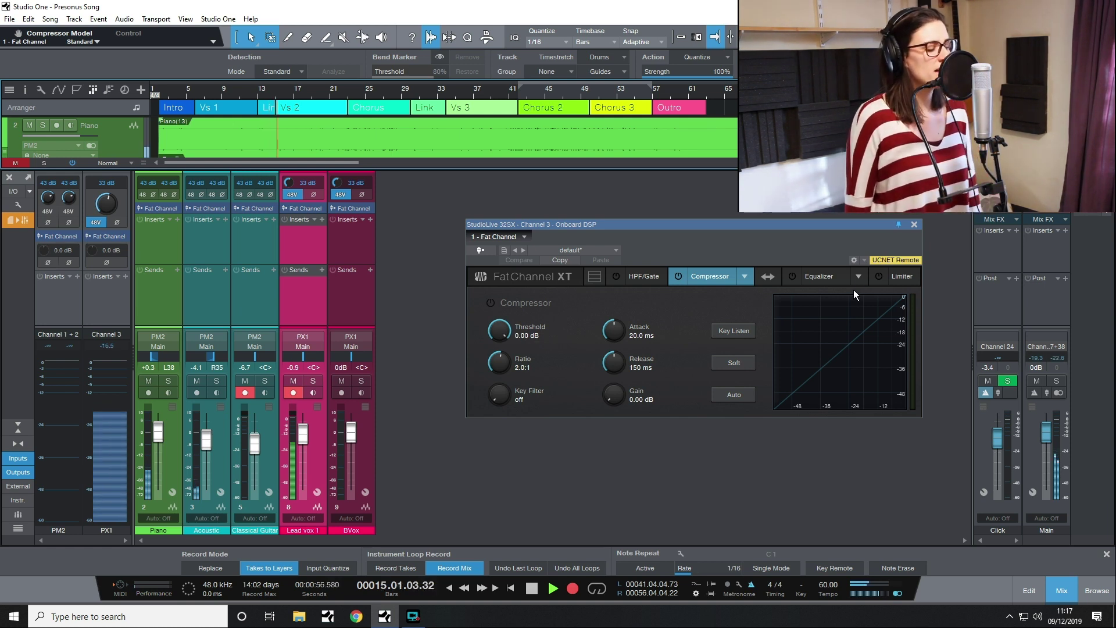
Step: Set channel 3's compressor to The Tube P1B with threshold near -11 dB
click(744, 276)
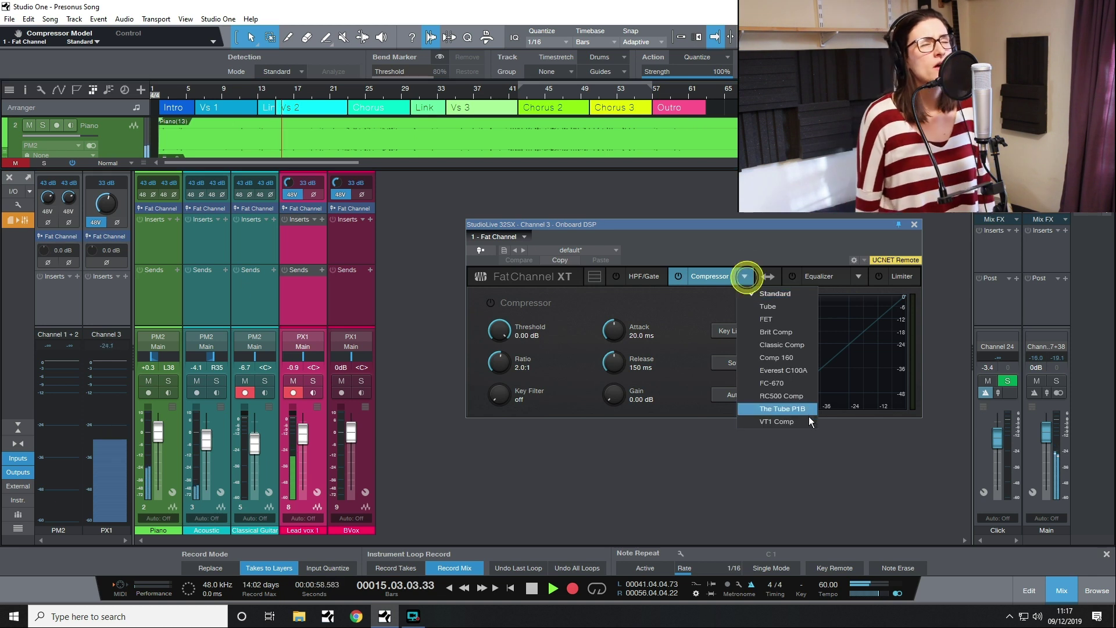
click(801, 408)
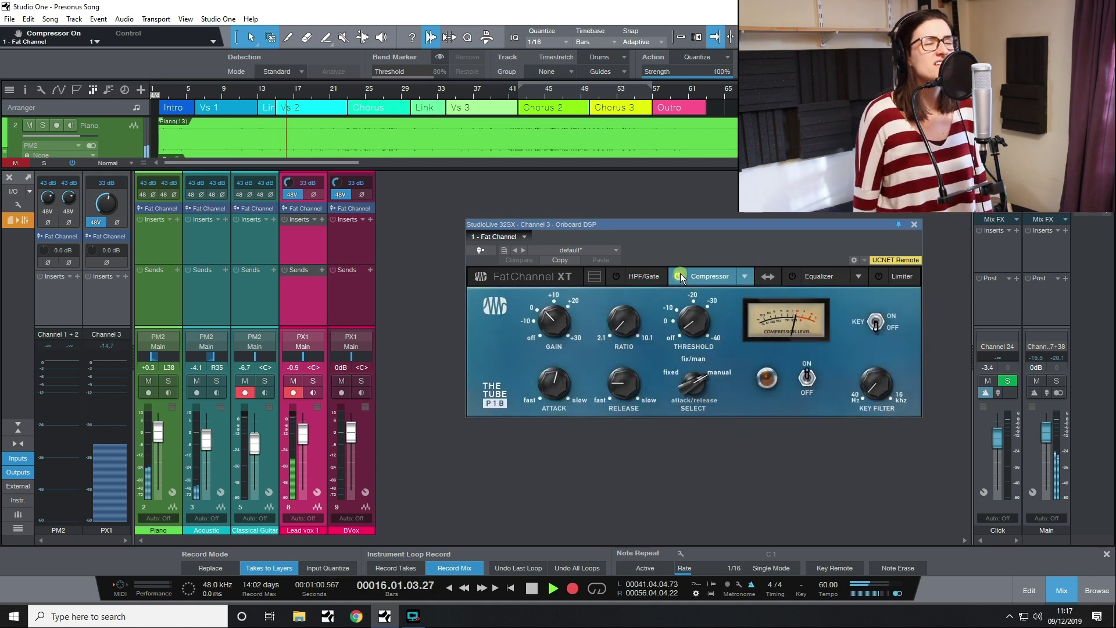
drag(703, 328, 688, 296)
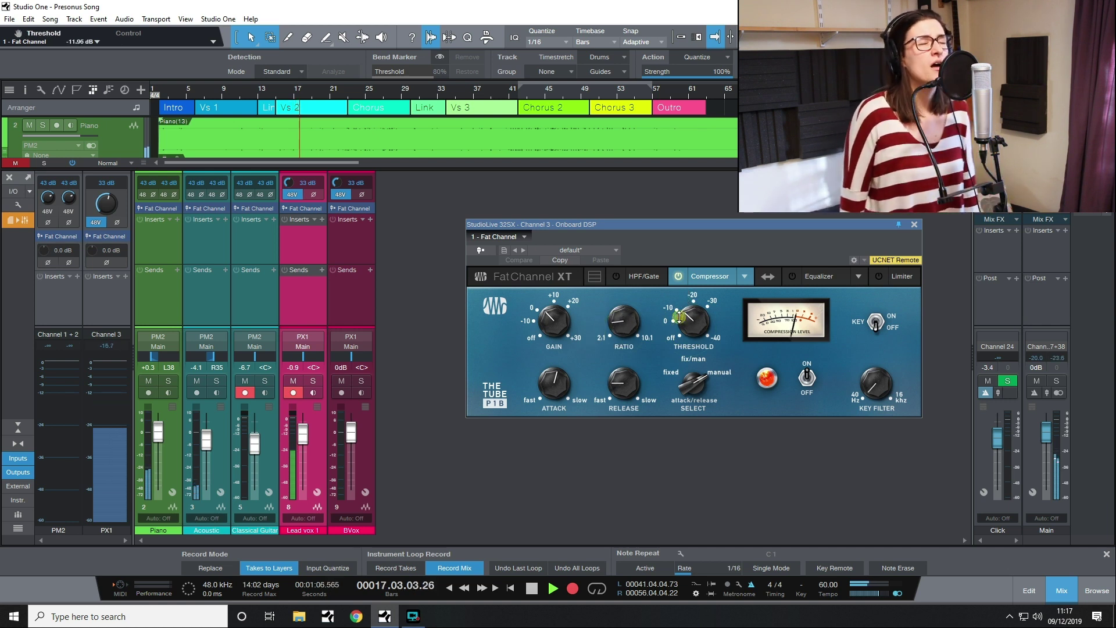
Step: Switch the EQ to Vintage 3-band, boosting highs about 2 dB and lows about 1.8 dB
click(859, 277)
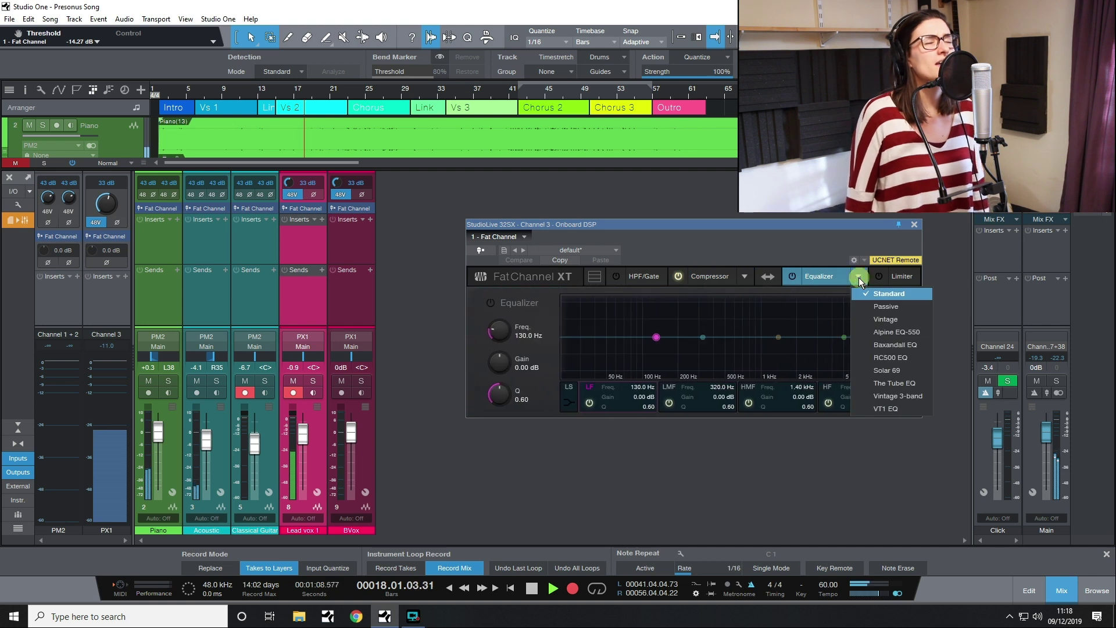
click(892, 396)
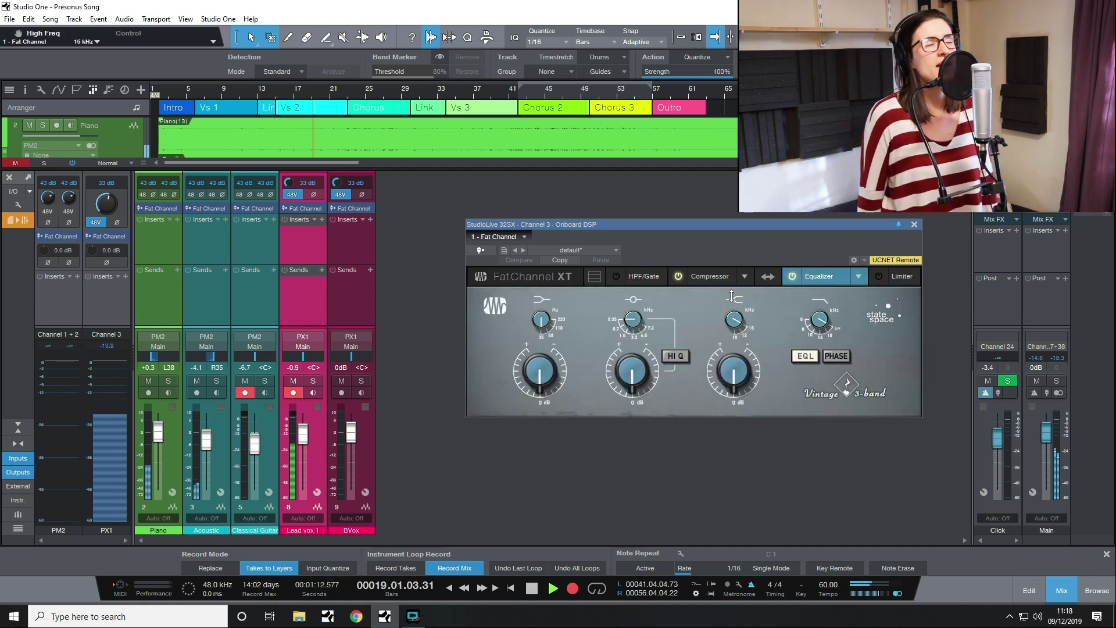
drag(733, 386, 734, 374)
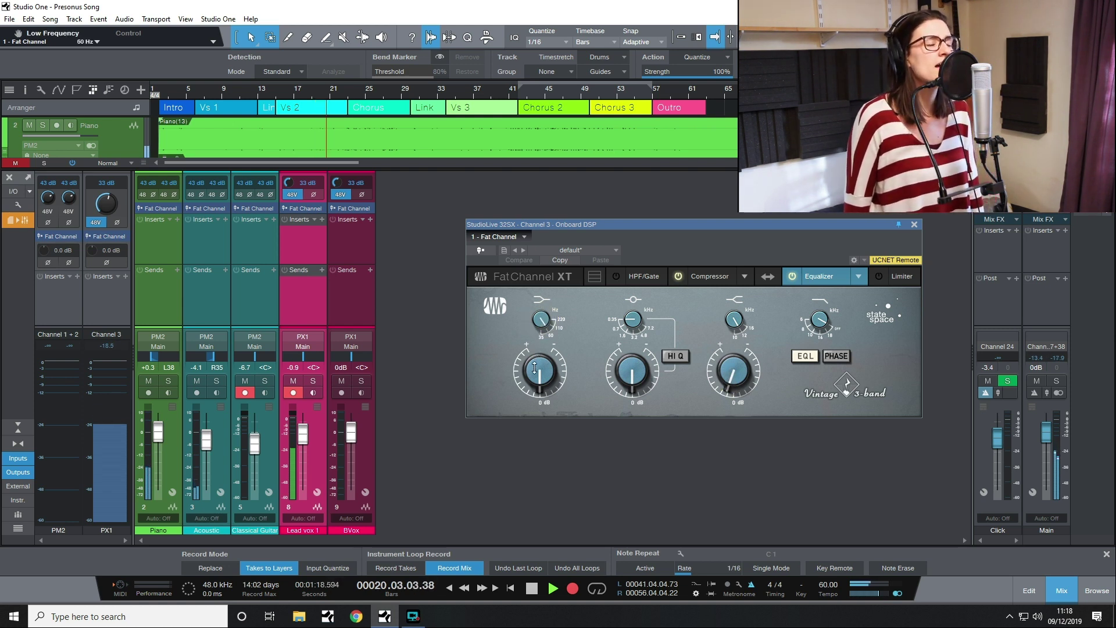
drag(541, 365, 541, 362)
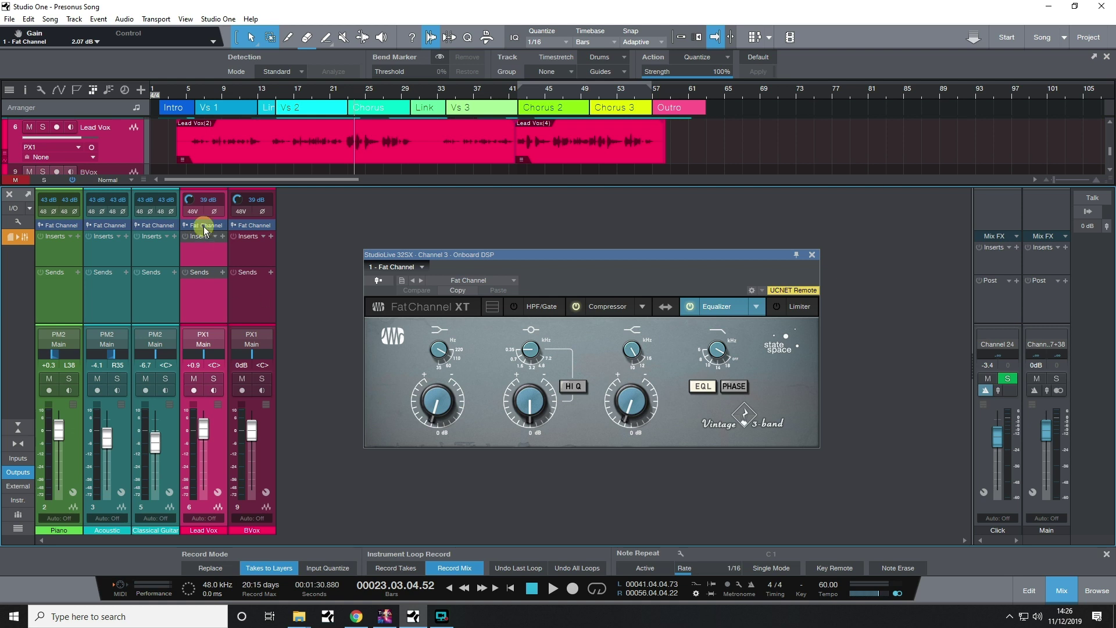
Step: Copy the Lead Vox Fat Channel with its Vintage 3-band EQ into the Lead Vox inserts
drag(203, 225, 211, 251)
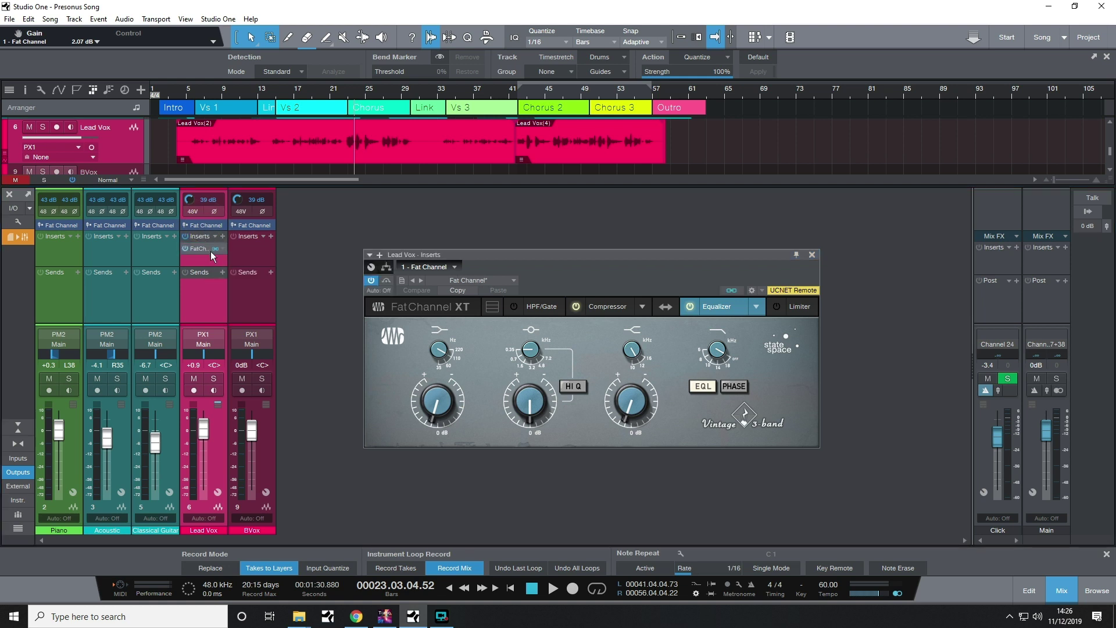